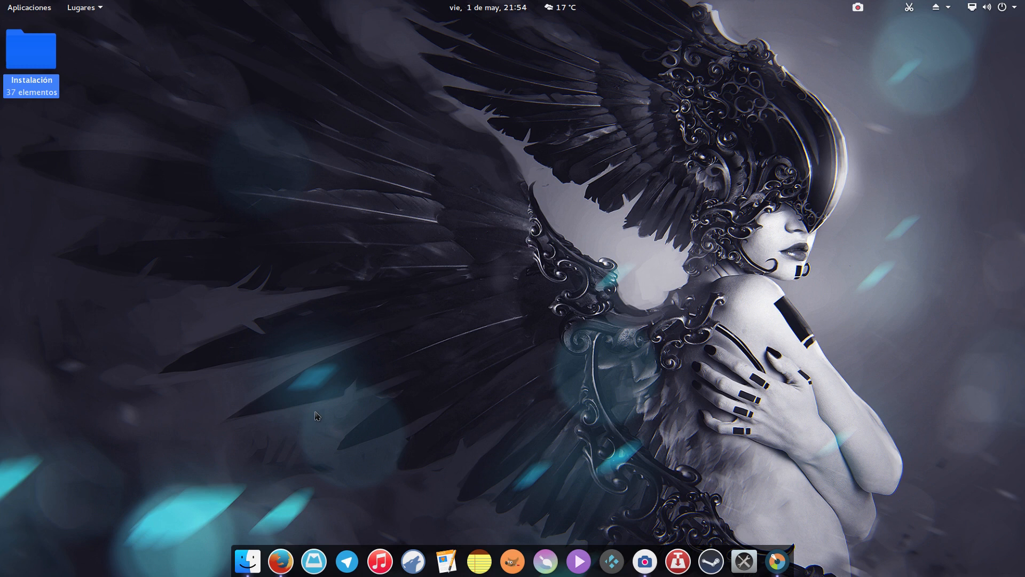
- Open Firefox to view the Crunchbang++ download page, scroll through it, and close the browser
{"action": "left_click", "coordinate": [289, 558]}
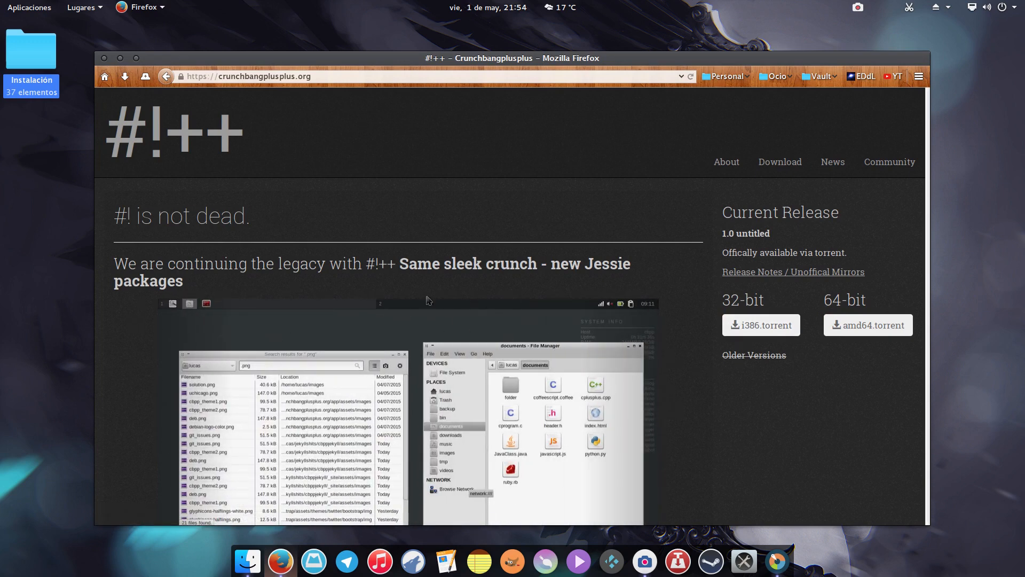
{"action": "scroll", "coordinate": [331, 347], "scroll_direction": "down", "scroll_amount": 3}
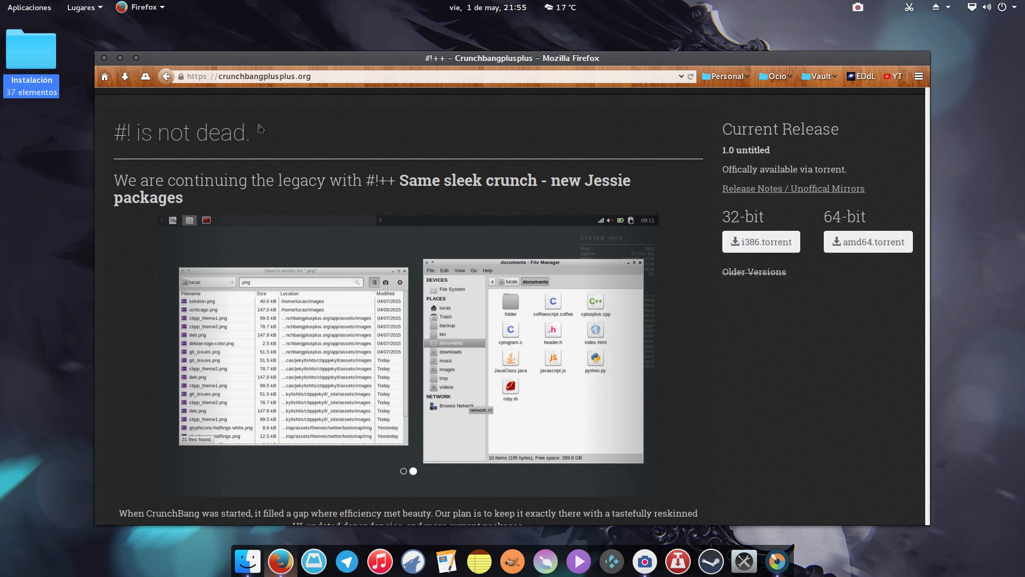
{"action": "left_click", "coordinate": [135, 58]}
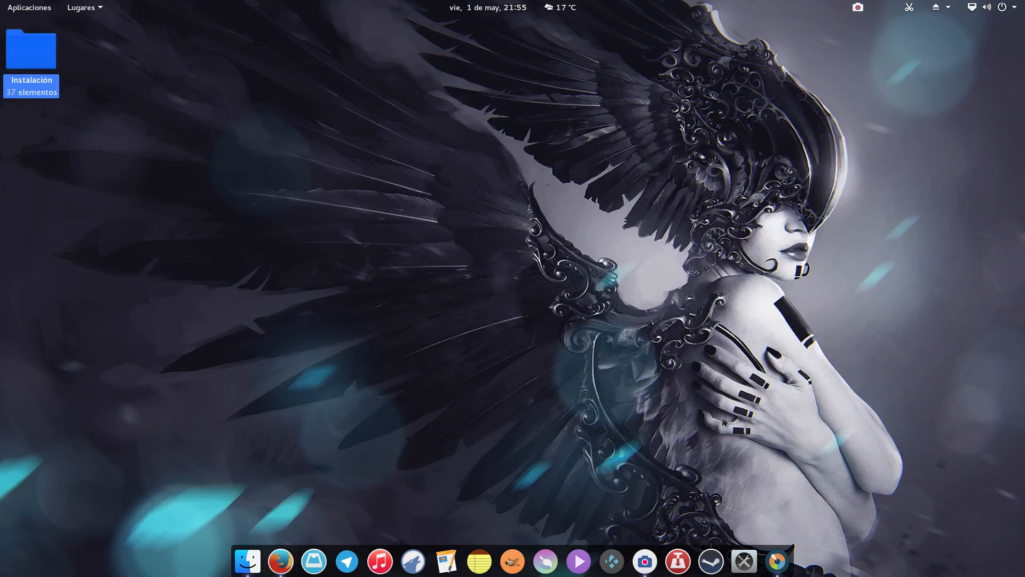
- Open GParted, reposition and enlarge its window, and inspect the sda3, sda5 and sda6 partitions of /dev/sda
{"action": "left_click", "coordinate": [777, 561]}
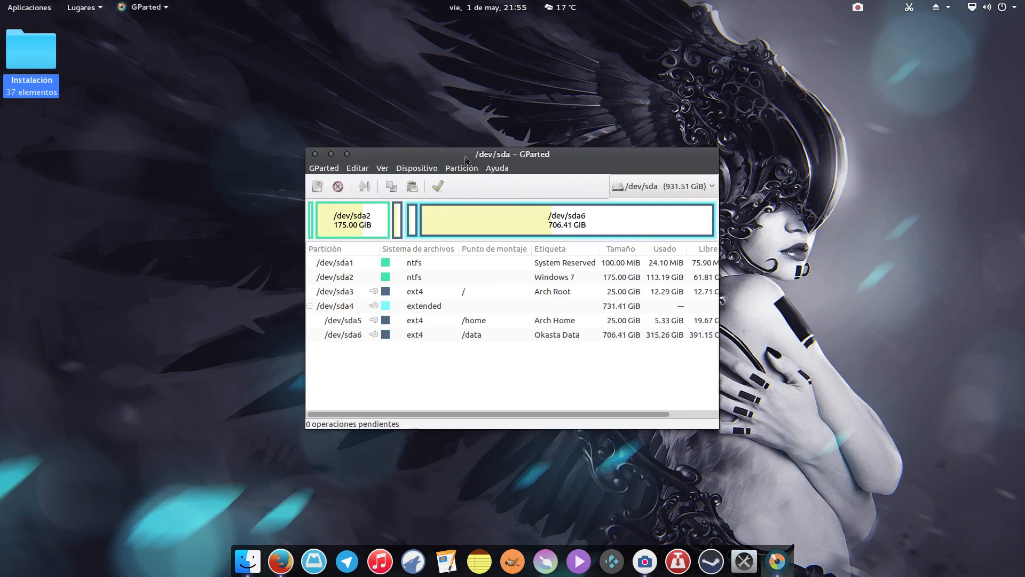
{"action": "left_click_drag", "start_coordinate": [466, 160], "coordinate": [323, 107]}
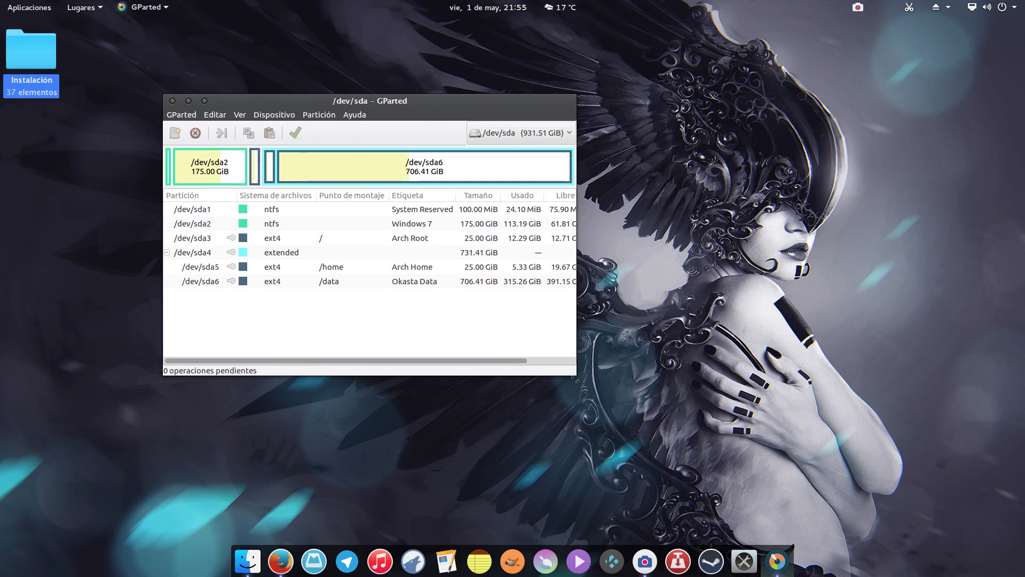
{"action": "left_click_drag", "start_coordinate": [576, 380], "coordinate": [857, 422]}
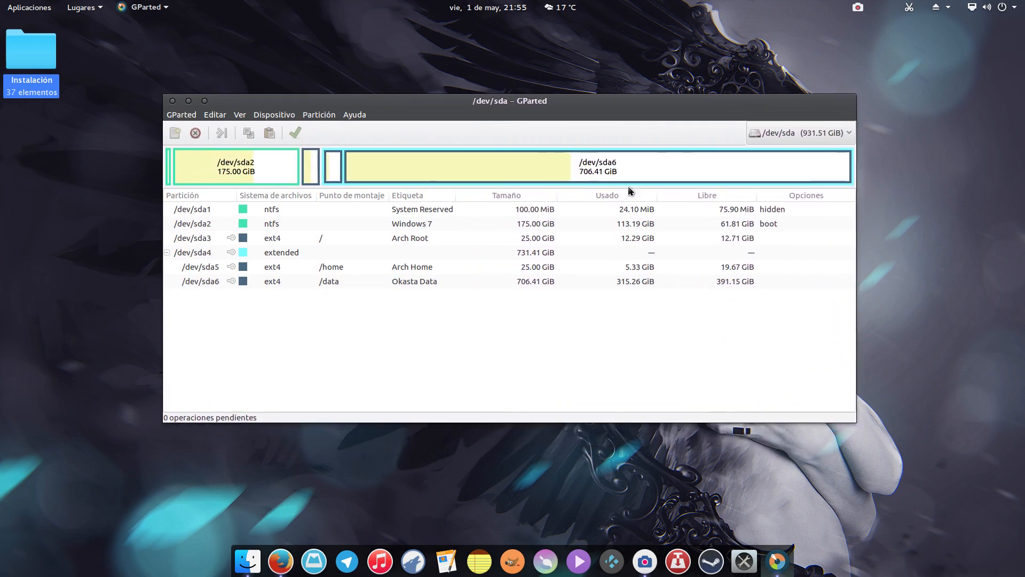
{"action": "left_click_drag", "start_coordinate": [572, 107], "coordinate": [568, 128]}
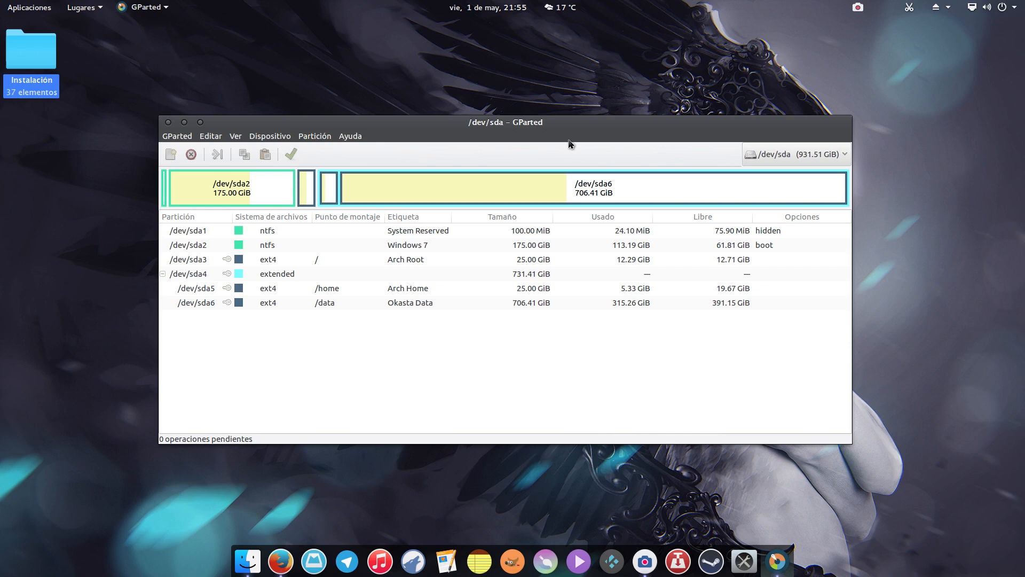
{"action": "left_click", "coordinate": [328, 260]}
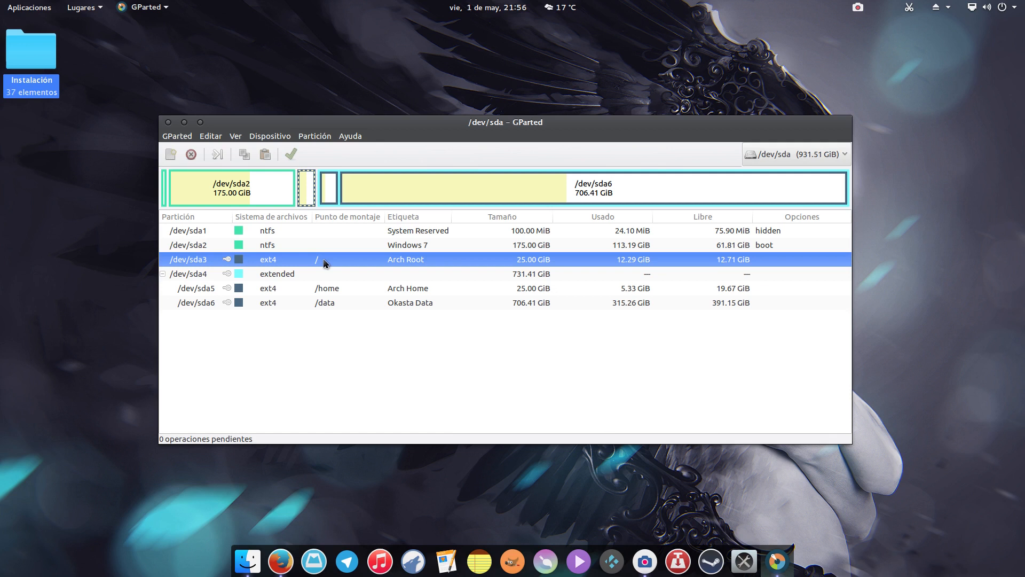
{"action": "left_click", "coordinate": [327, 289]}
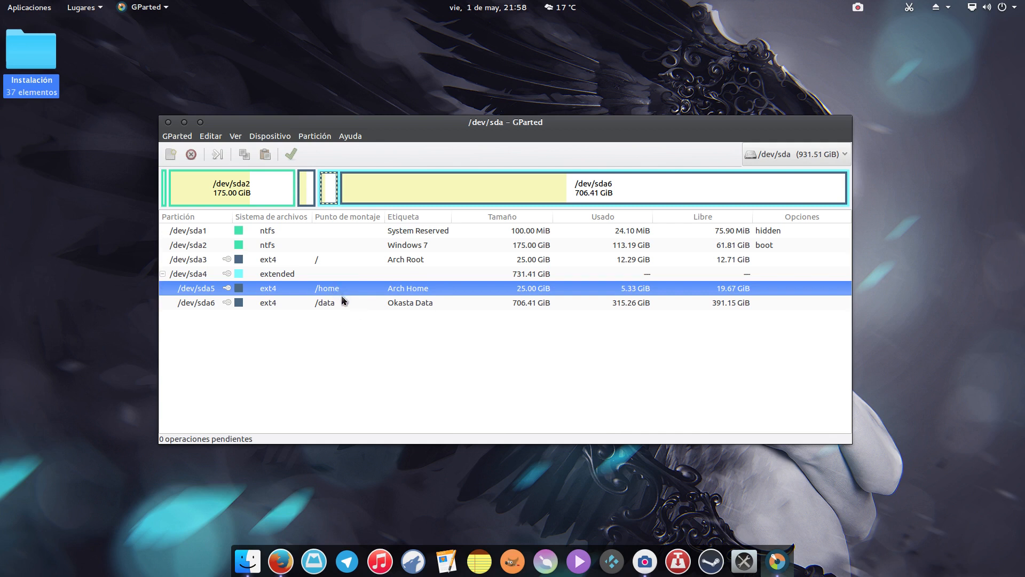
{"action": "left_click", "coordinate": [321, 306]}
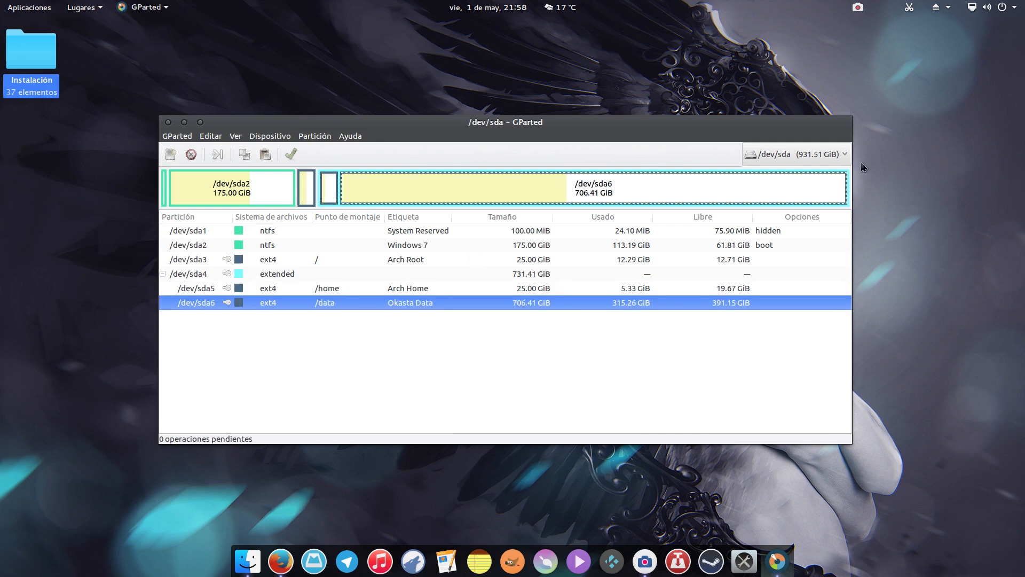
- Switch to the /dev/sdc USB drive and unmount its sdc1 partition
{"action": "left_click", "coordinate": [844, 155]}
{"action": "left_click", "coordinate": [810, 192]}
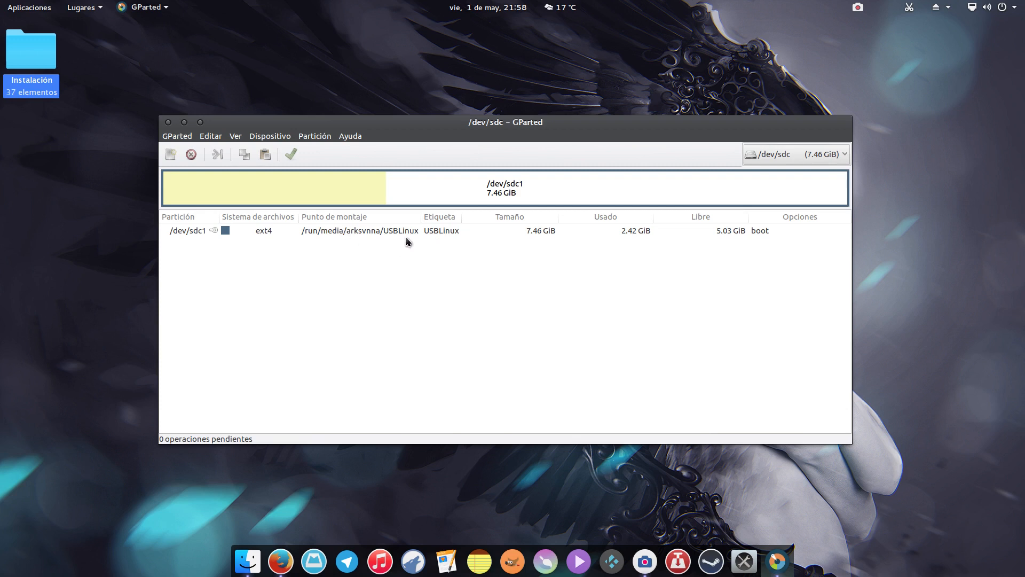
{"action": "right_click", "coordinate": [390, 231]}
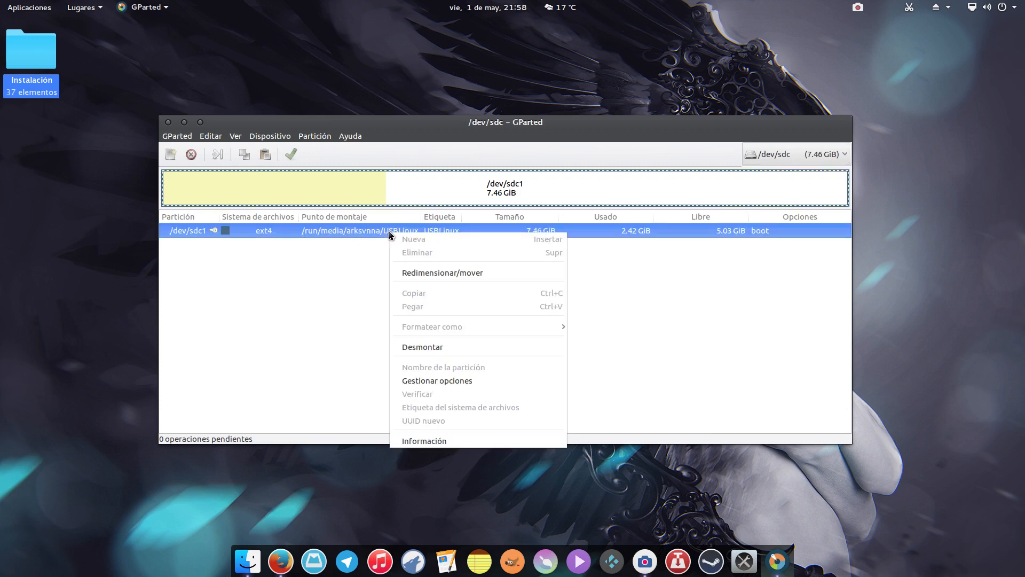
{"action": "left_click", "coordinate": [428, 347]}
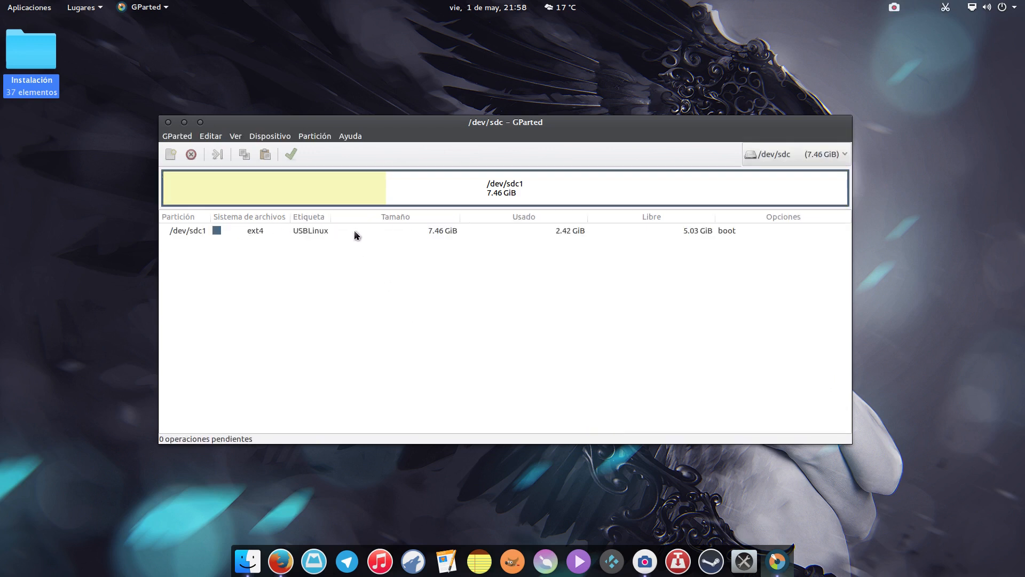
- Dismiss the partition's context menu and close GParted
{"action": "right_click", "coordinate": [358, 237]}
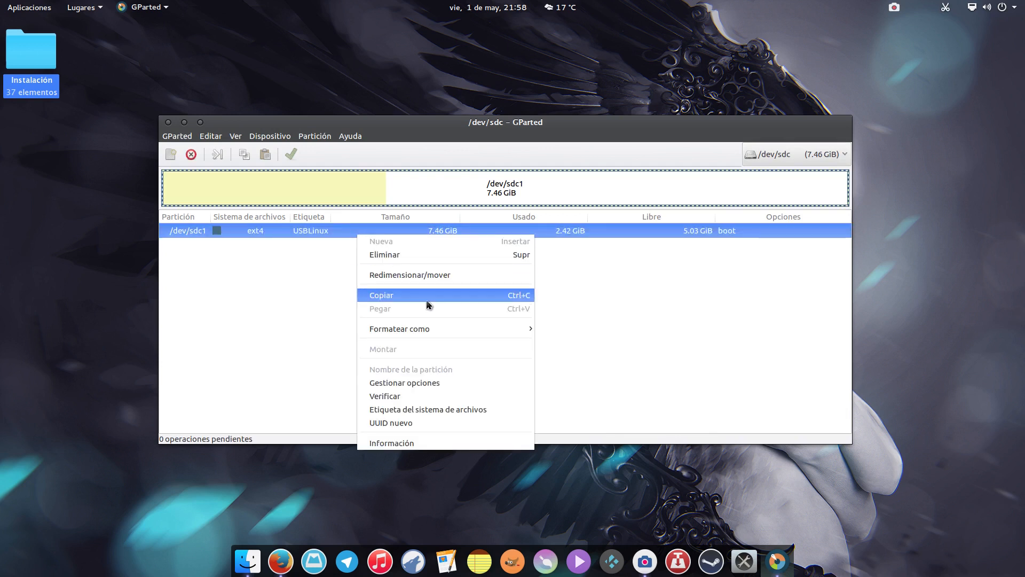
{"action": "mouse_move", "coordinate": [515, 332]}
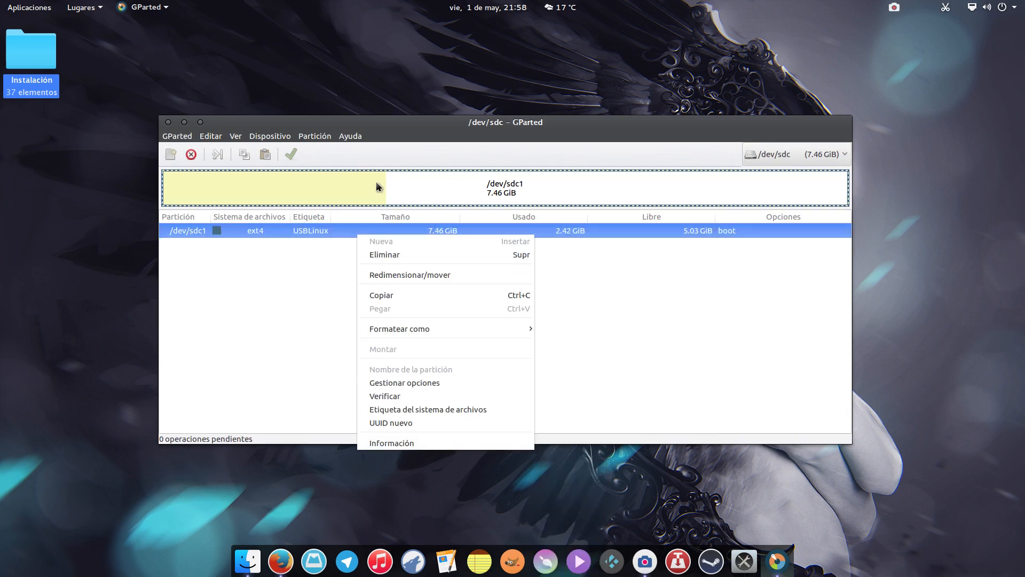
{"action": "left_click", "coordinate": [461, 130]}
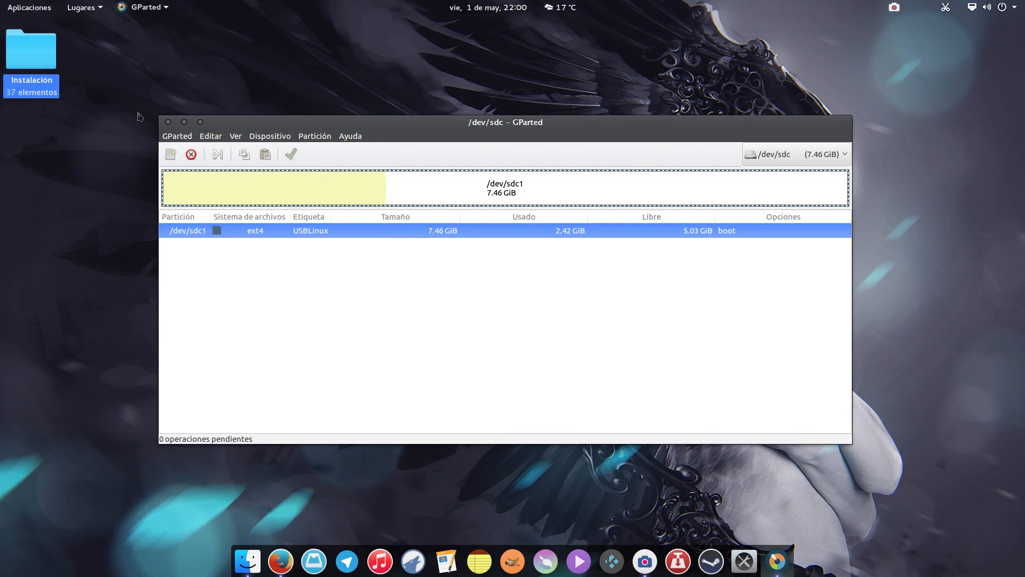
{"action": "left_click", "coordinate": [169, 122]}
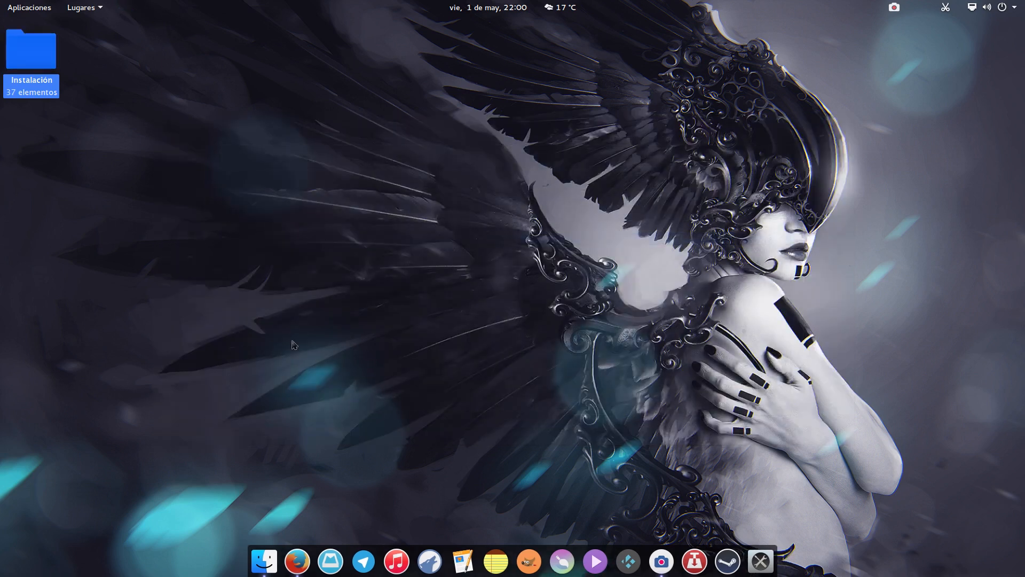
- Reopen Firefox on the Crunchbang++ page and close it again
{"action": "left_click", "coordinate": [297, 561]}
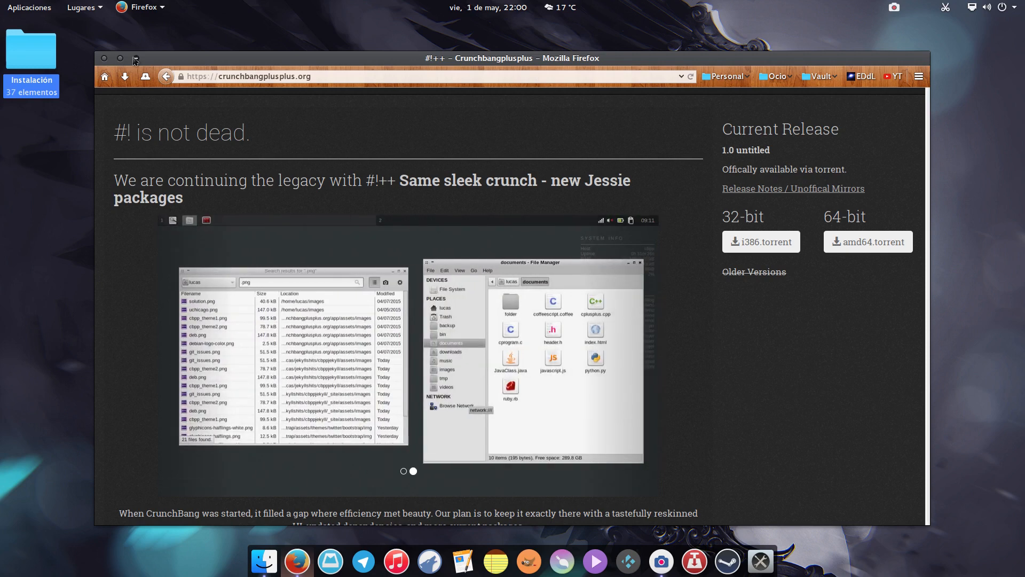
{"action": "left_click", "coordinate": [135, 59]}
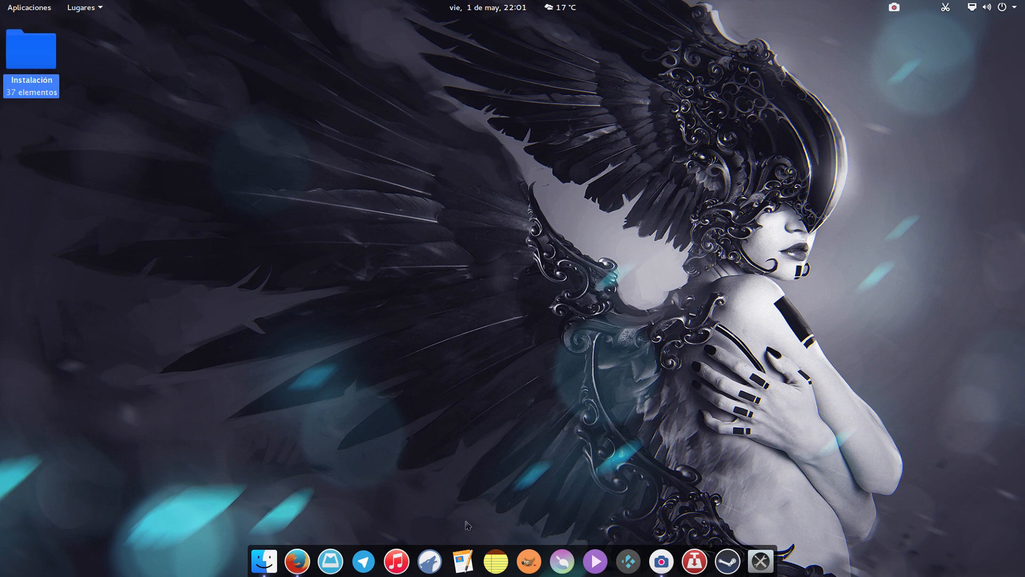
- Open the Linux USB note in Gnote, highlight the text "Fast Startup y Secure Boot", and close the note
{"action": "left_click", "coordinate": [491, 560]}
{"action": "double_click", "coordinate": [380, 236]}
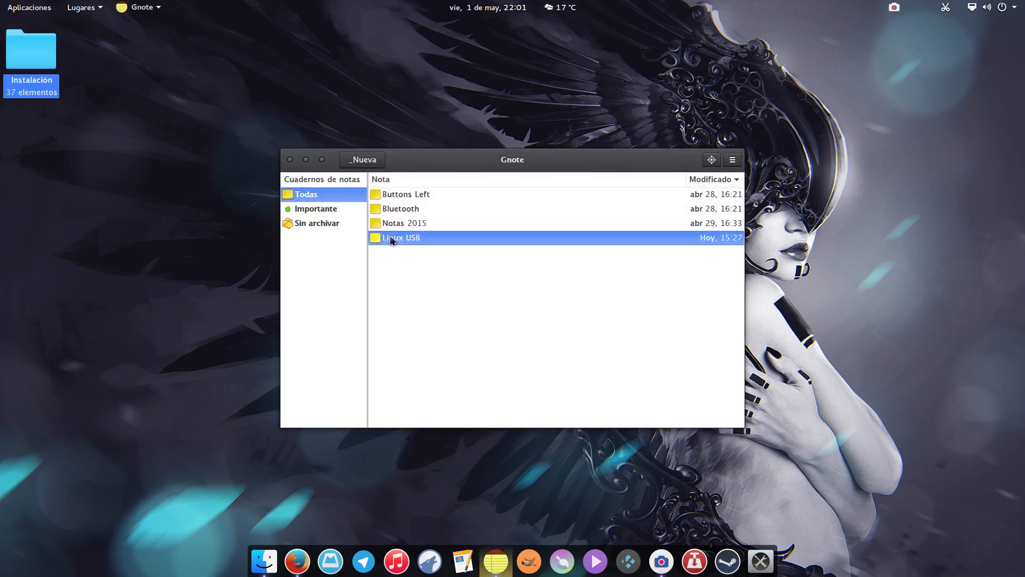
{"action": "left_click_drag", "start_coordinate": [429, 251], "coordinate": [530, 250]}
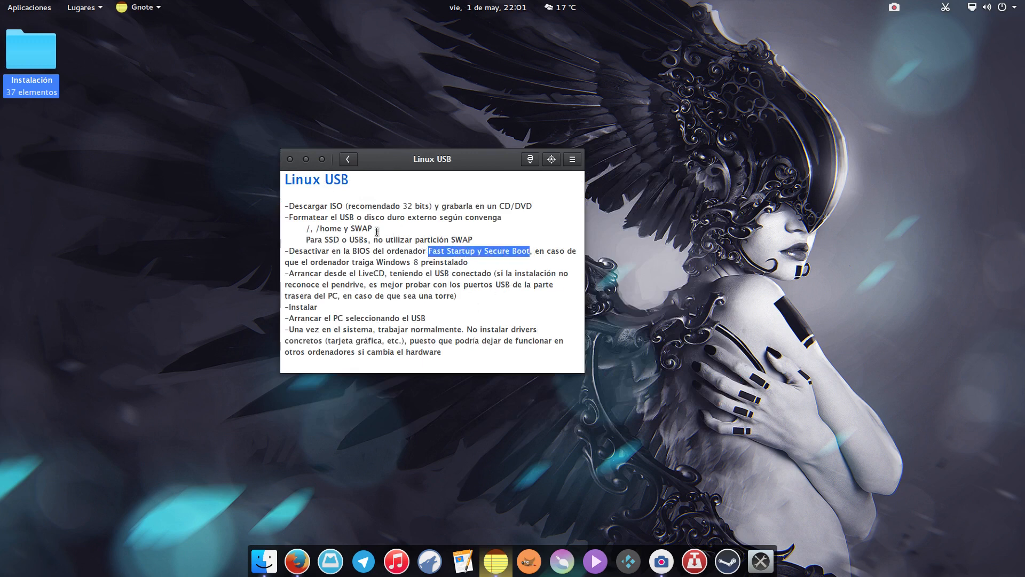
{"action": "left_click", "coordinate": [290, 159]}
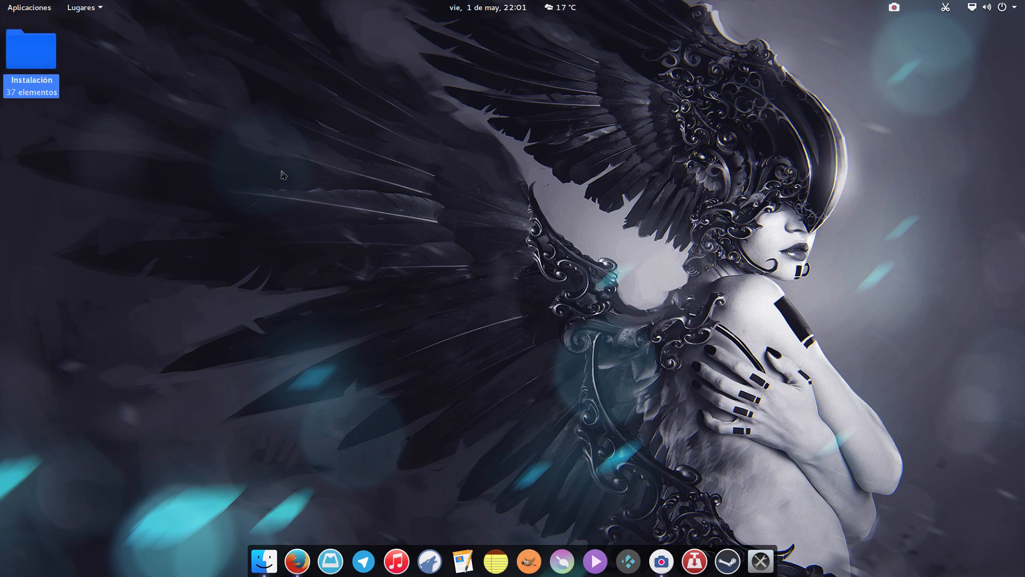
- Open the Instalación folder in the file manager and view its first installation screenshot full screen
{"action": "left_click", "coordinate": [264, 561]}
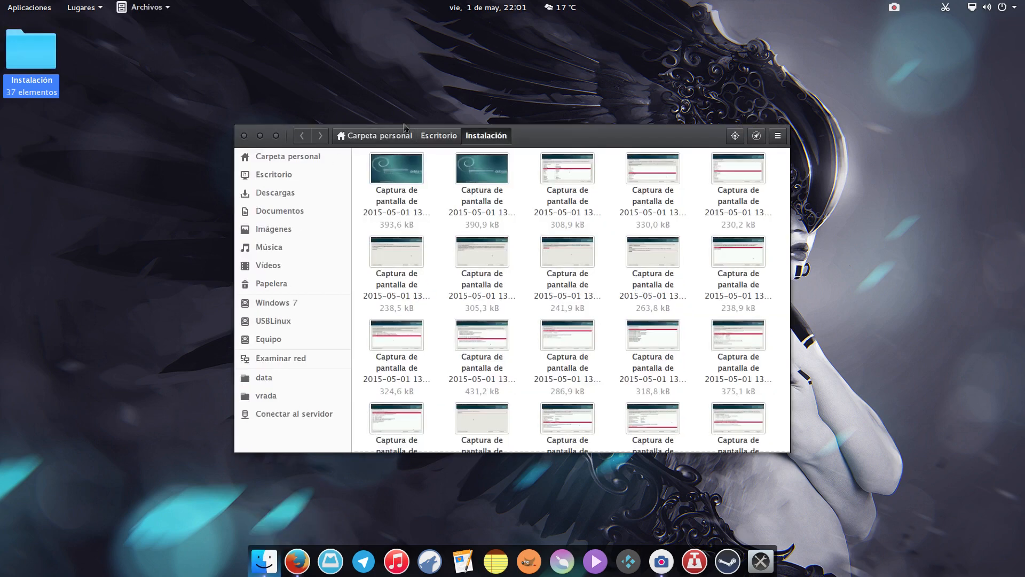
{"action": "double_click", "coordinate": [397, 169]}
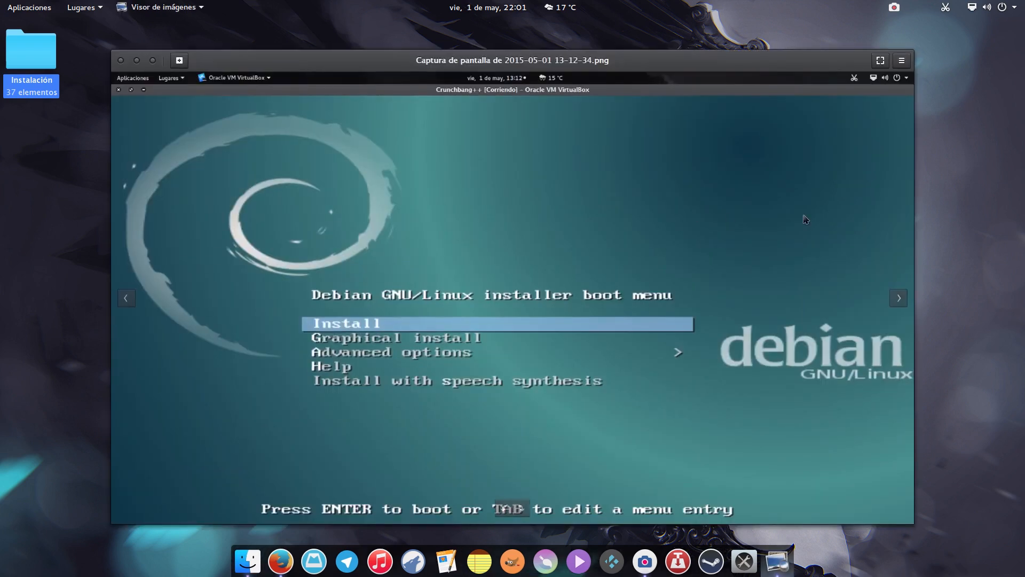
{"action": "double_click", "coordinate": [806, 220]}
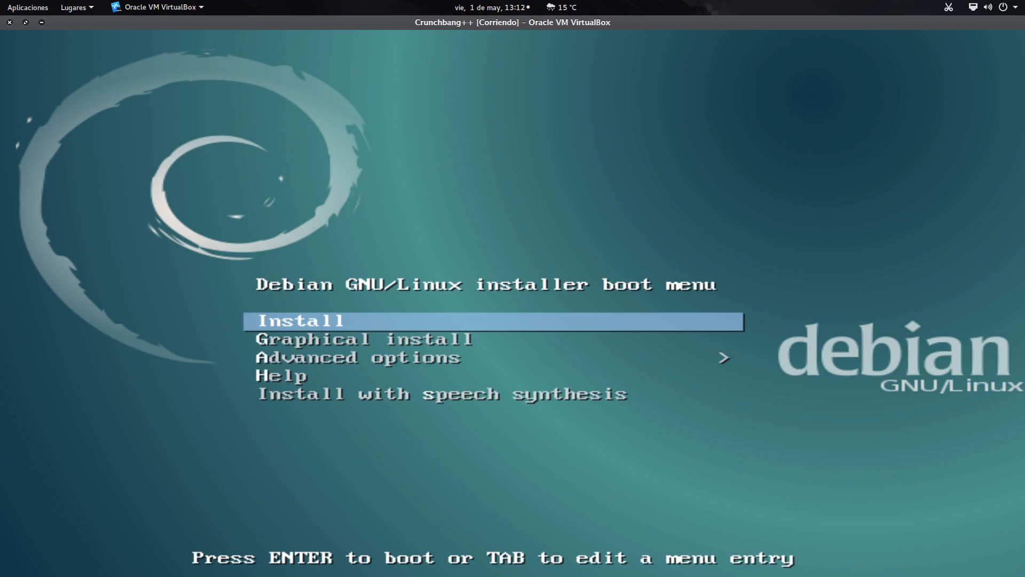
- Step through the installer screenshots from language, location and keyboard to user setup and manual partitioning of the USB drive
{"action": "key", "text": "Down"}
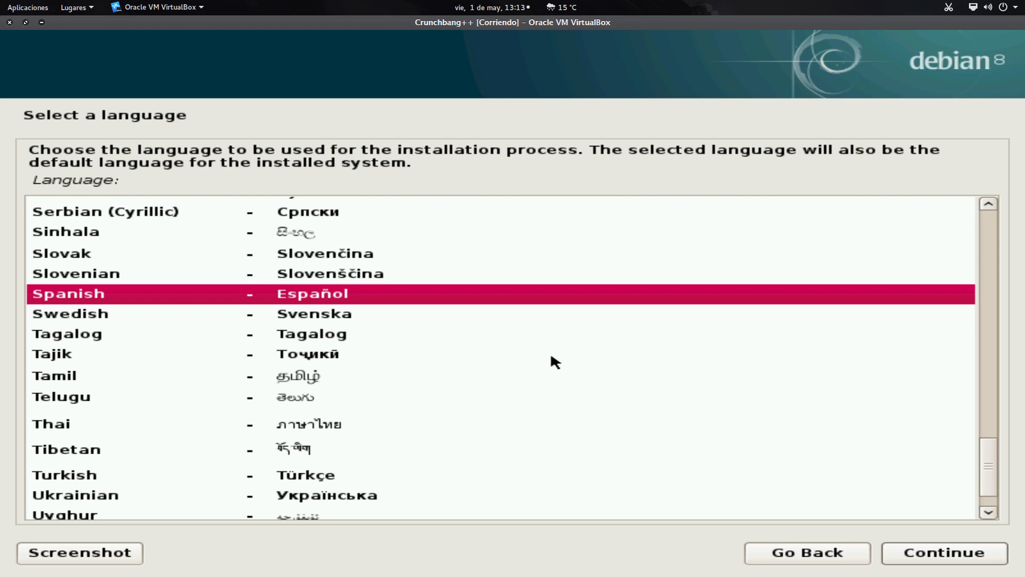
{"action": "key", "text": "Return"}
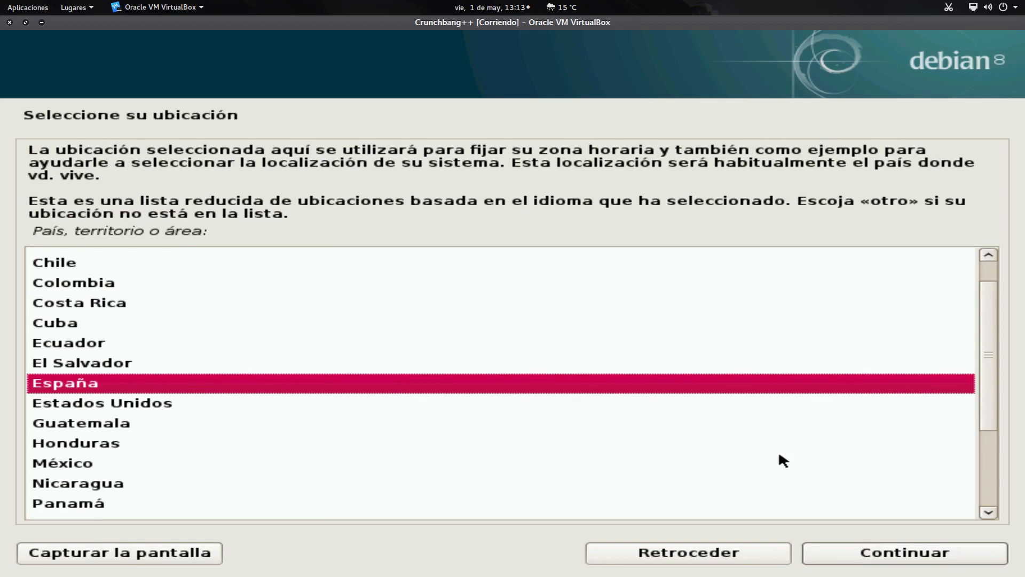
{"action": "left_click", "coordinate": [841, 555]}
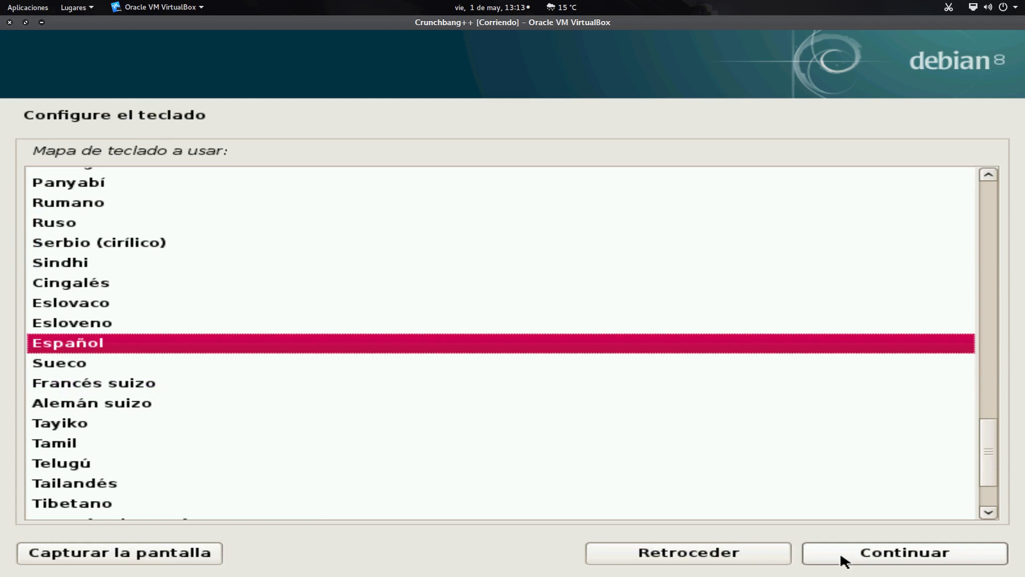
{"action": "left_click", "coordinate": [843, 561]}
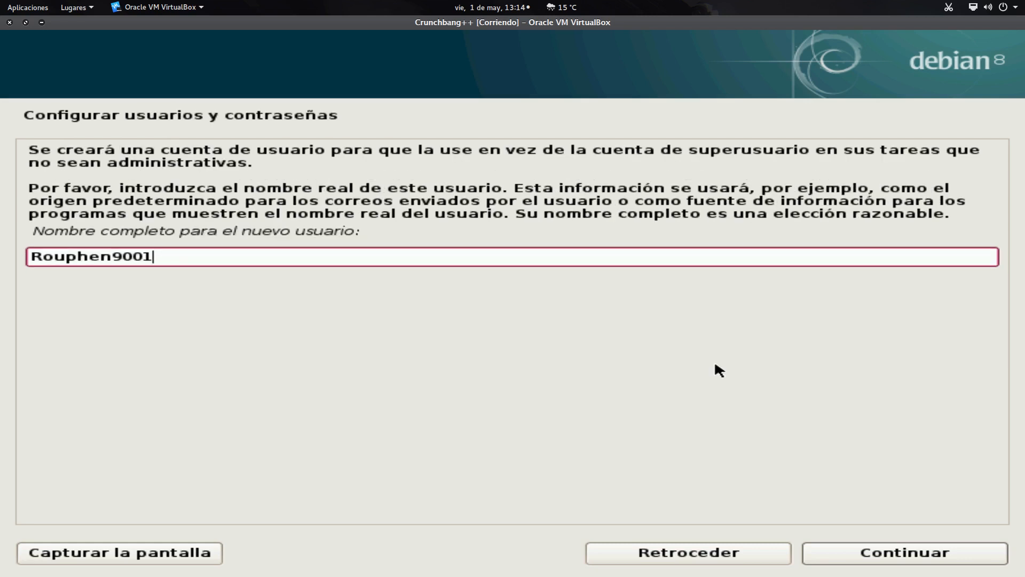
{"action": "key", "text": "Return"}
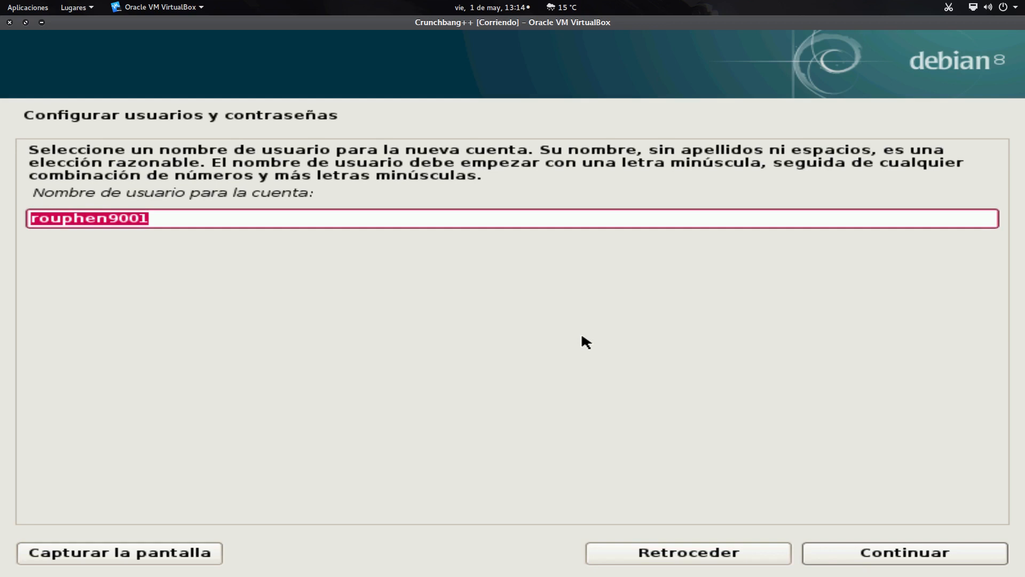
{"action": "key", "text": "Return"}
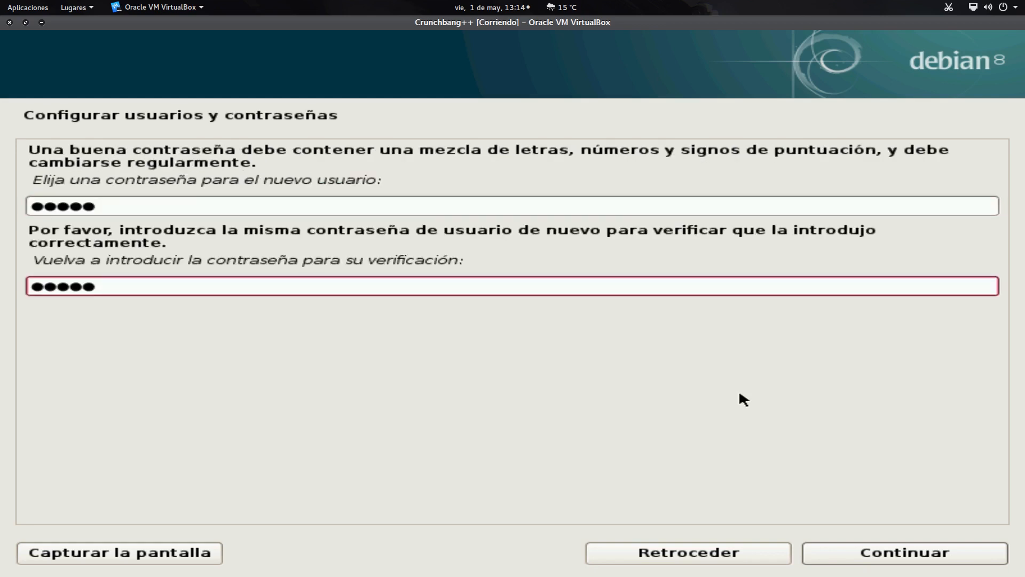
{"action": "key", "text": "Return"}
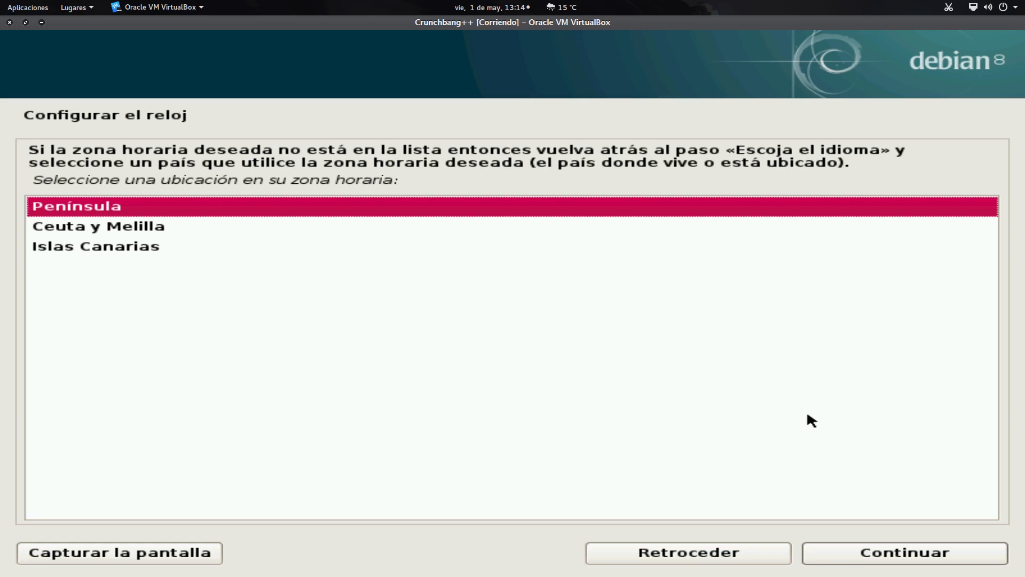
{"action": "key", "text": "Return"}
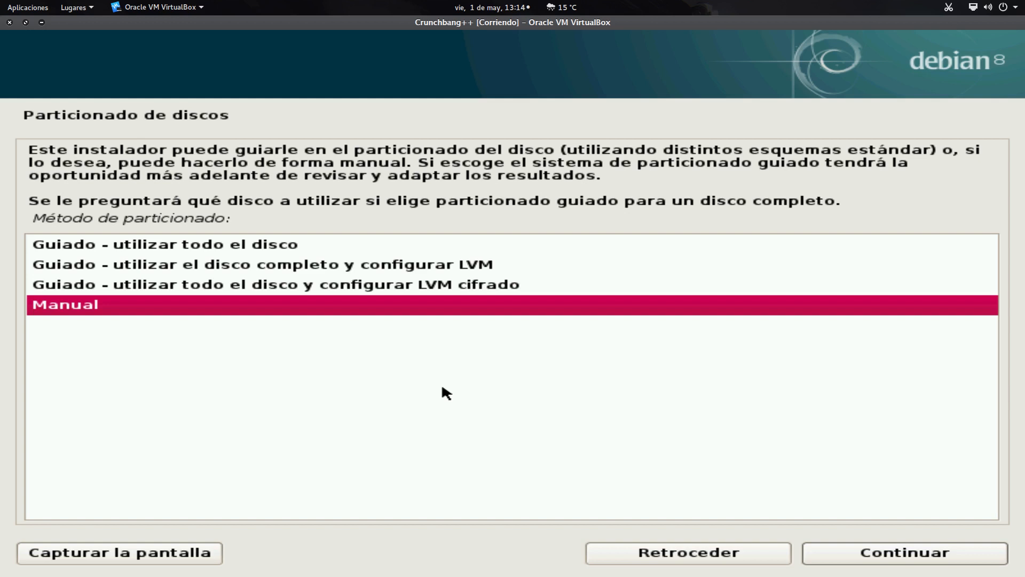
{"action": "key", "text": "Return"}
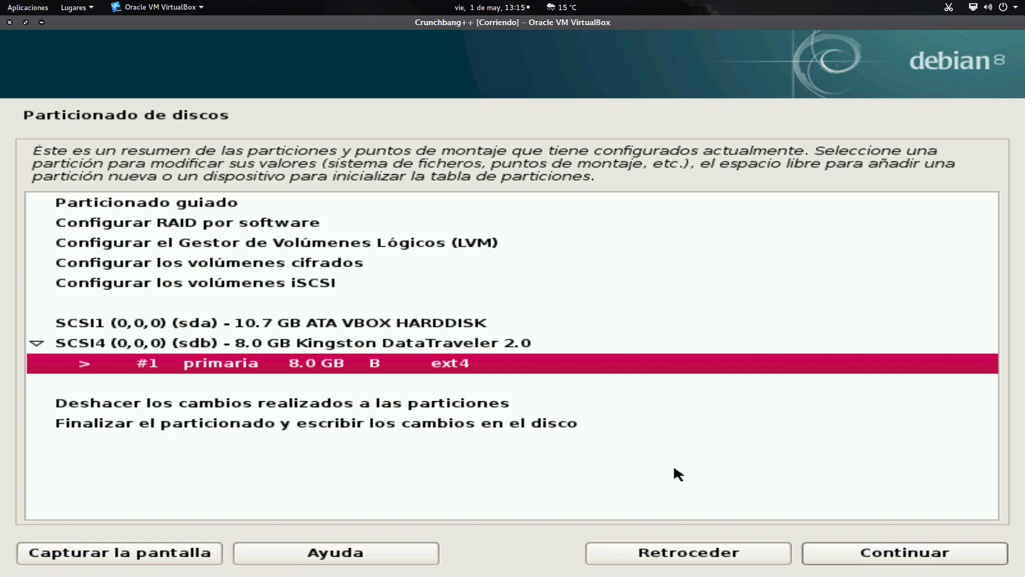
{"action": "key", "text": "Return"}
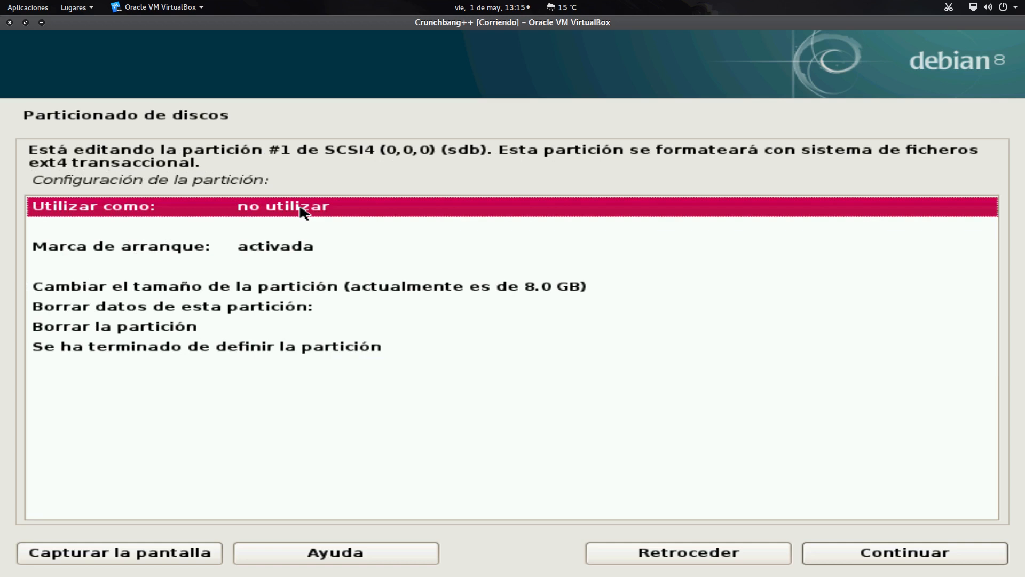
- Step through the screenshots of editing the USB partition: ext4 file system, mount point /, label USBLinux, bootable flag, finish definition
{"action": "left_click", "coordinate": [894, 561]}
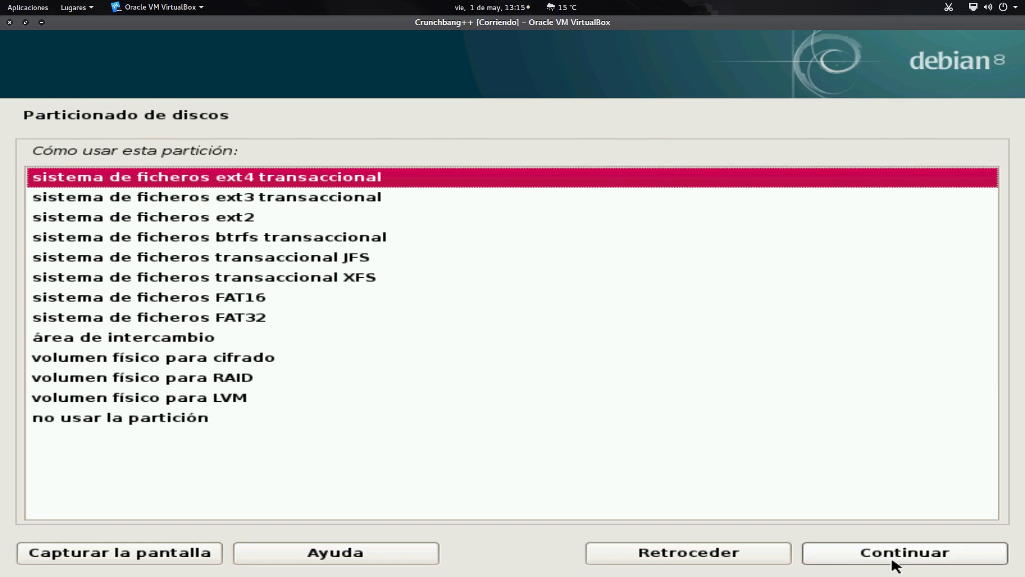
{"action": "left_click", "coordinate": [896, 564]}
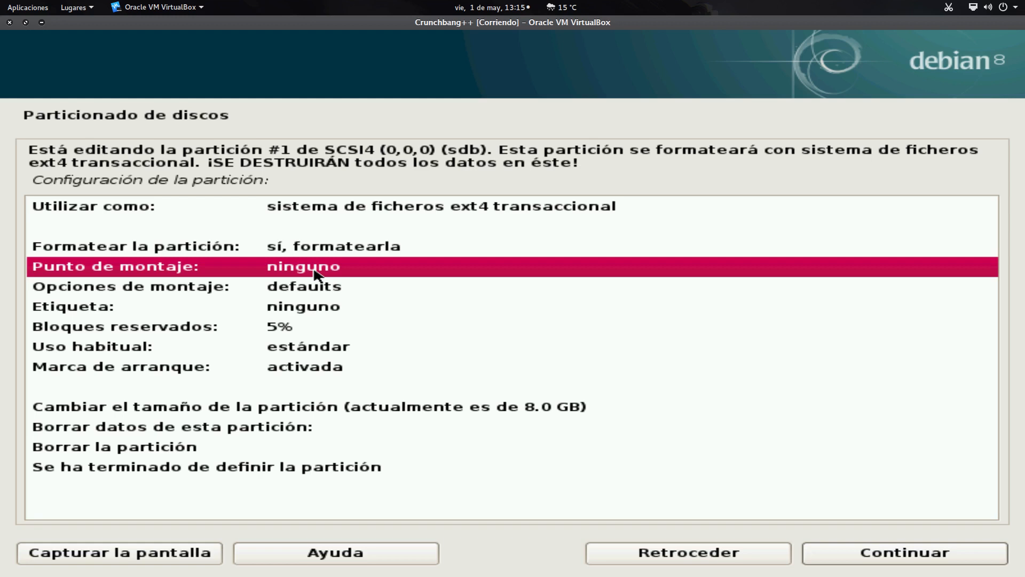
{"action": "double_click", "coordinate": [315, 275]}
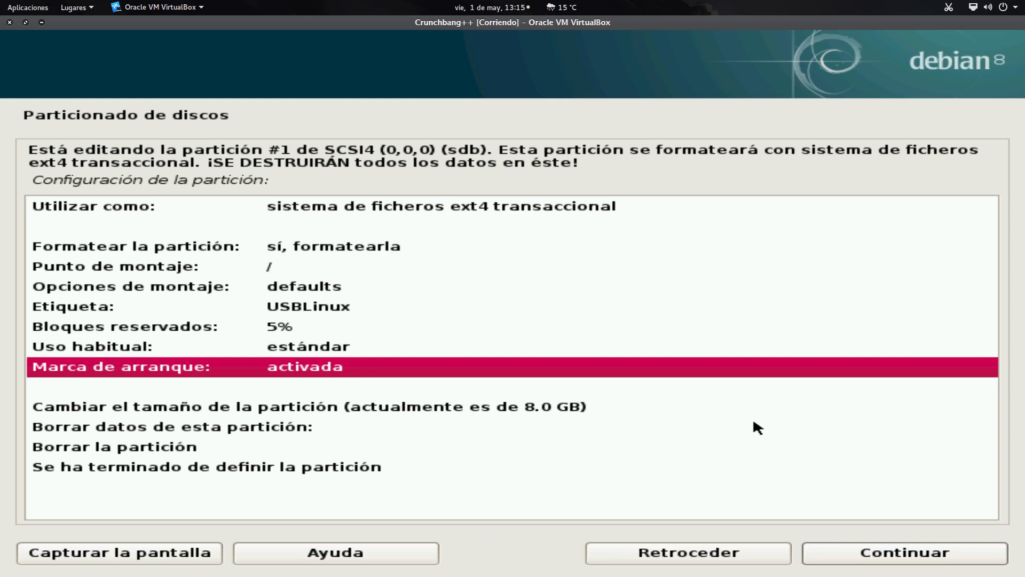
{"action": "key", "text": "Down"}
{"action": "key", "text": "Down"}
{"action": "key", "text": "Down"}
{"action": "key", "text": "Down"}
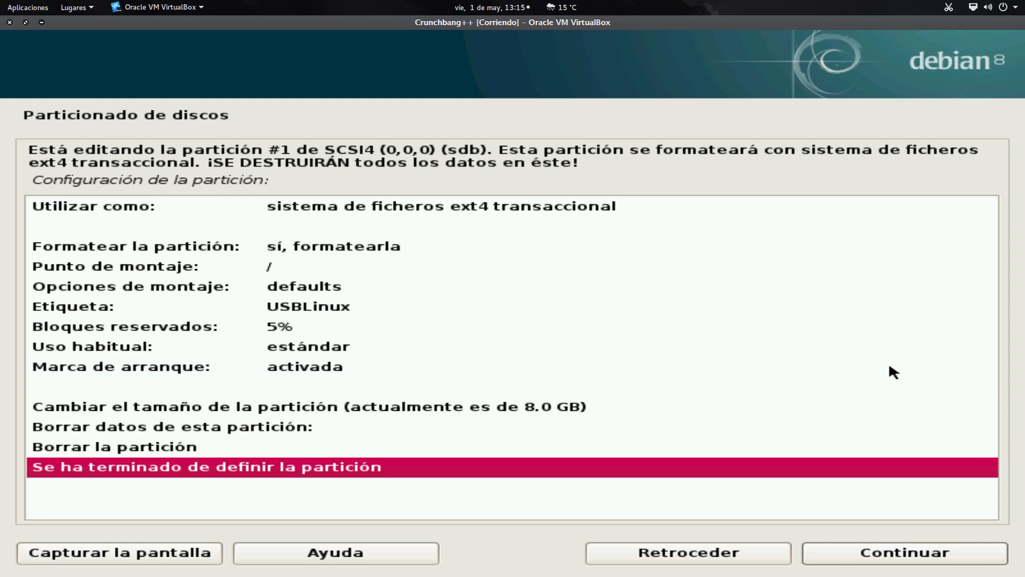
{"action": "left_click", "coordinate": [902, 556]}
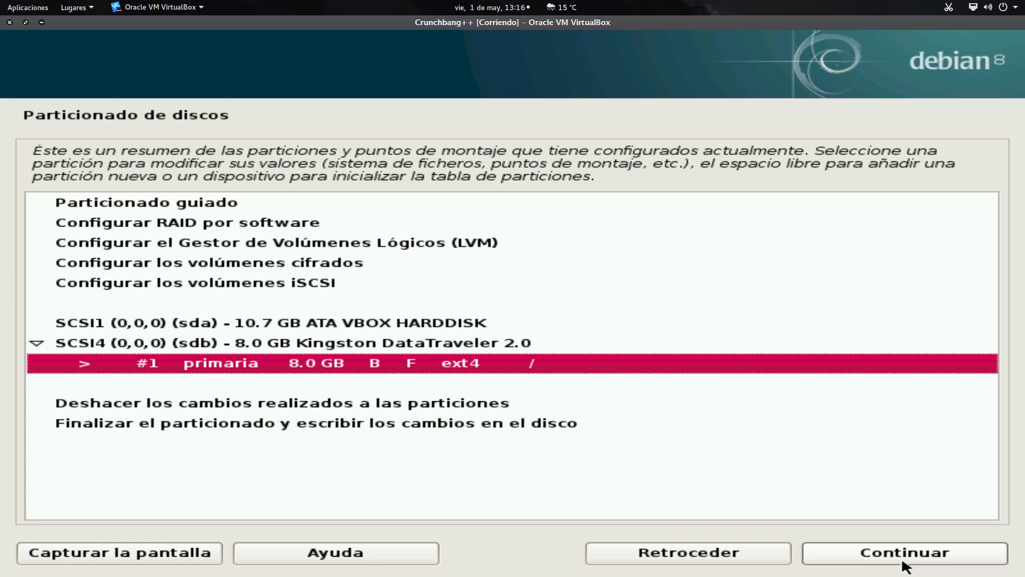
- Step through the screenshots of finishing partitioning, skipping swap space and confirming the changes are written to disk
{"action": "left_click", "coordinate": [662, 424]}
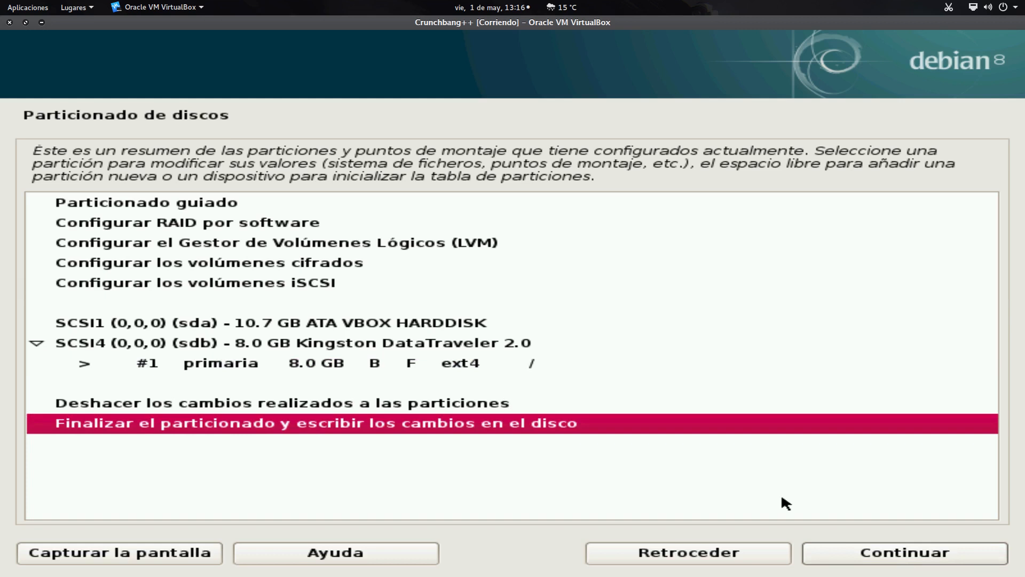
{"action": "key", "text": "Return"}
{"action": "key", "text": "Return"}
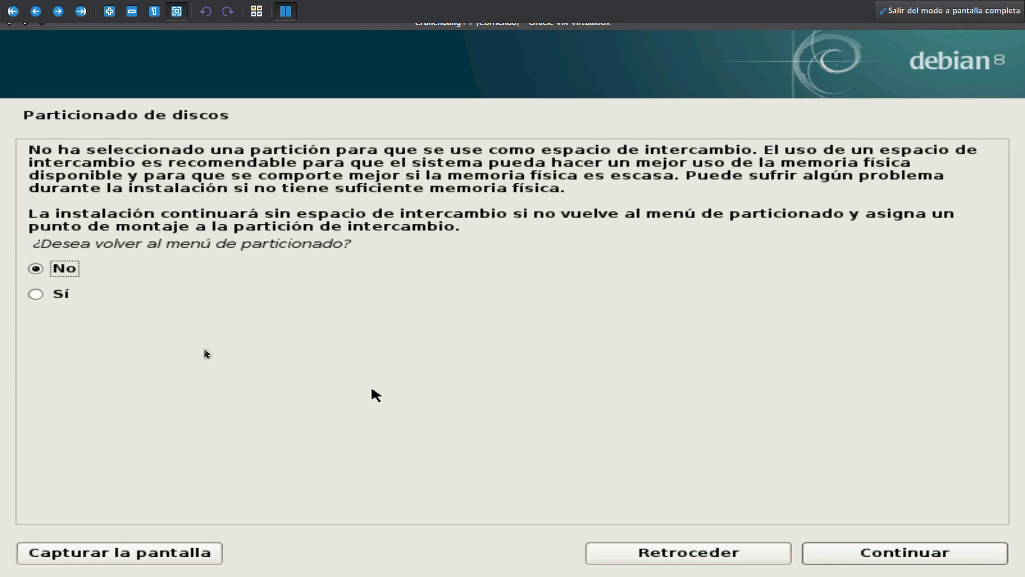
{"action": "key", "text": "Return"}
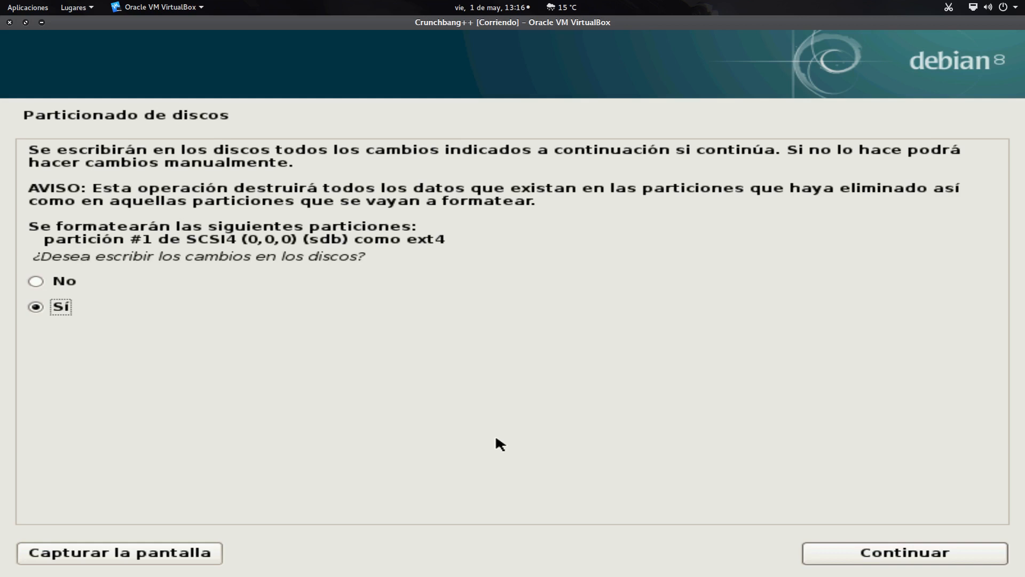
{"action": "key", "text": "Return"}
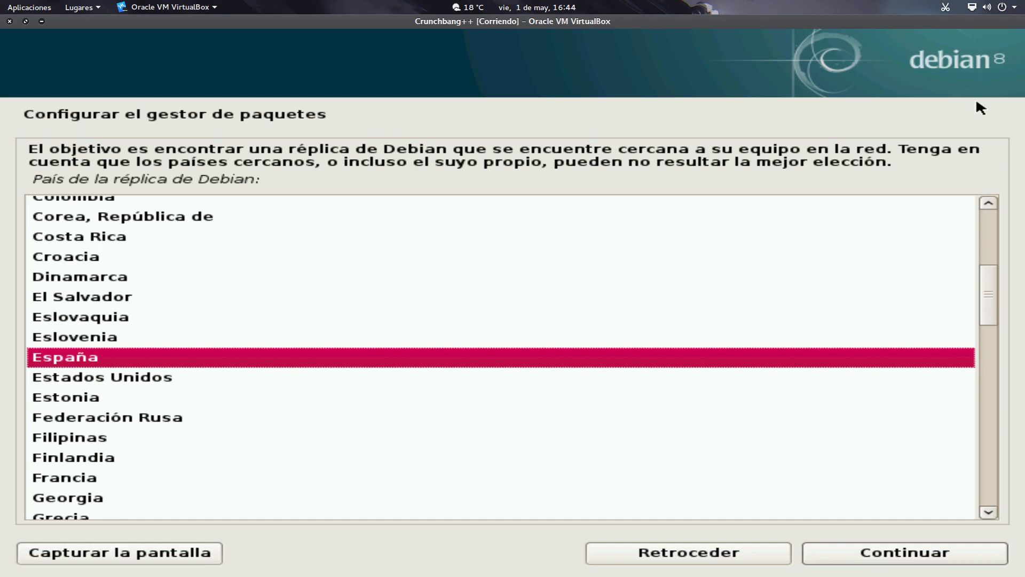
- Step through the screenshots of choosing the España mirror ftp.es.debian.org, installing GRUB on /dev/sdb, and finishing the installation
{"action": "key", "text": "Return"}
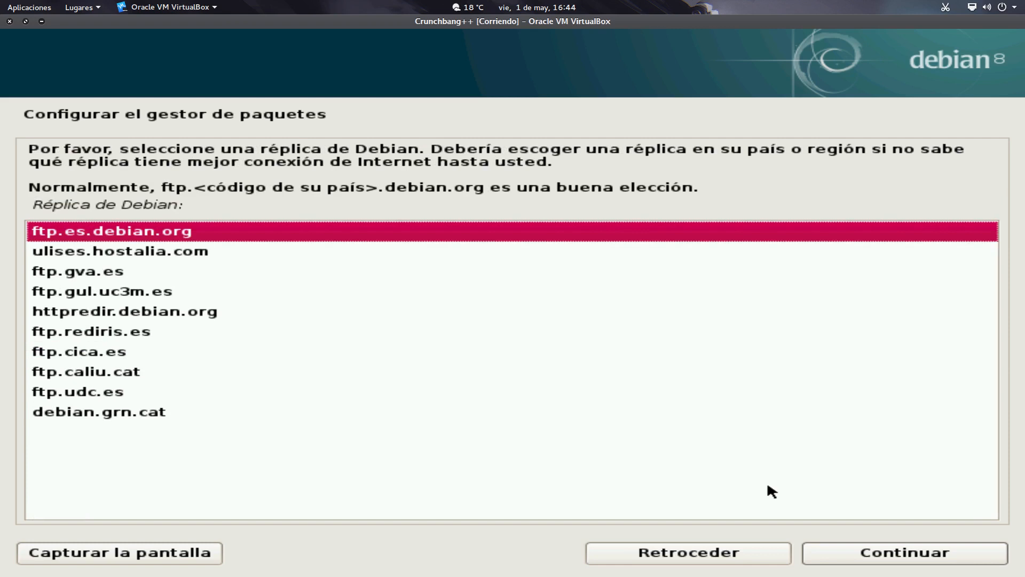
{"action": "key", "text": "Return"}
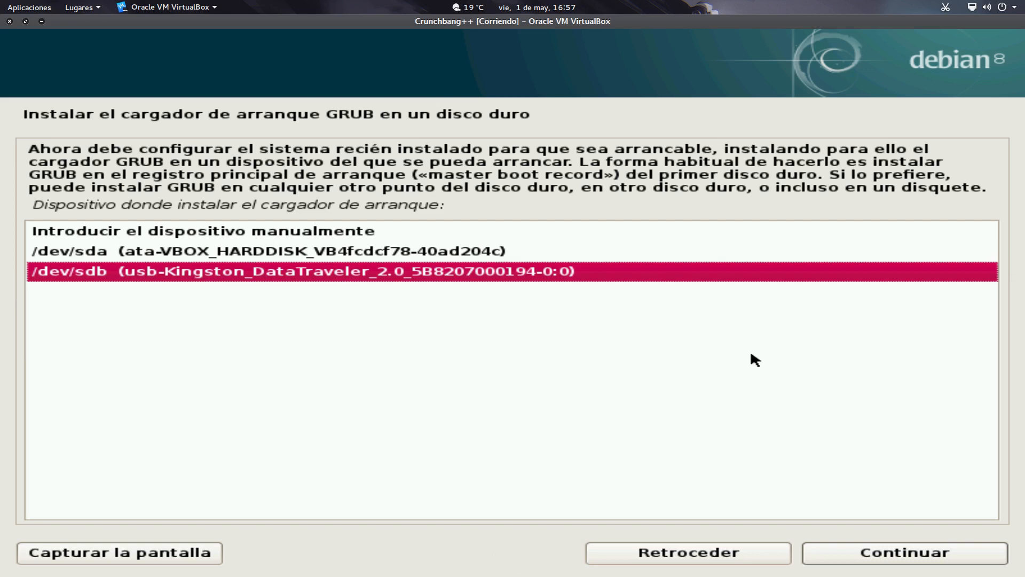
{"action": "key", "text": "Return"}
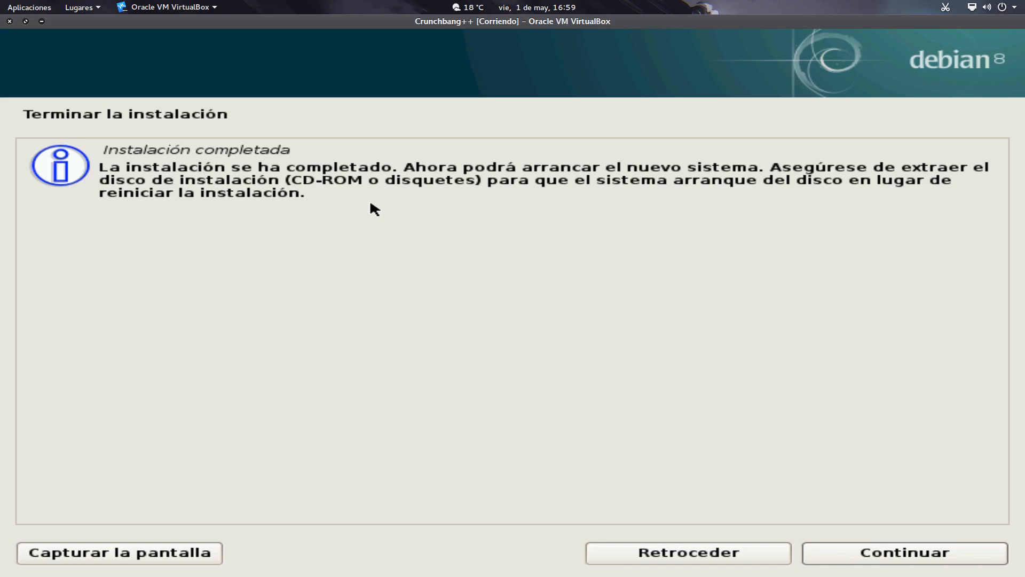
{"action": "key", "text": "Return"}
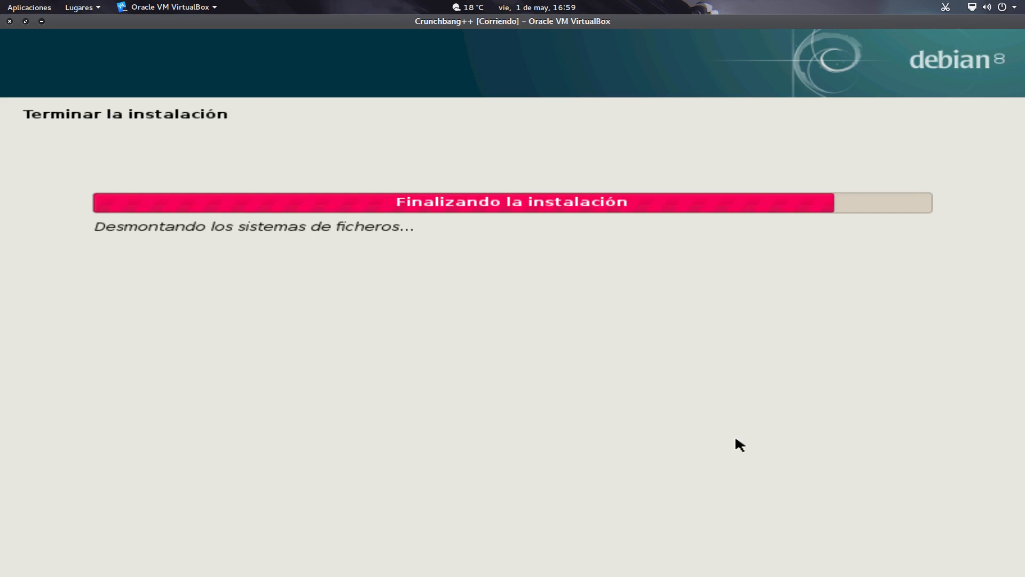